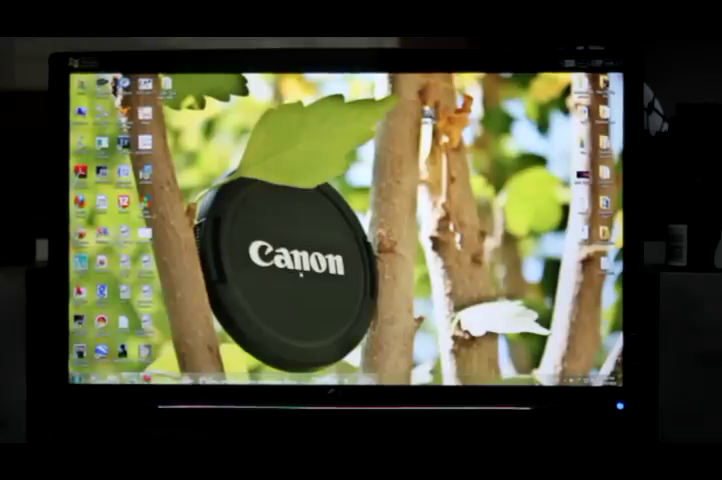
Step: Dismiss the desktop context menu and open the Windows Start menu
{"action": "right_click", "coordinate": [300, 228]}
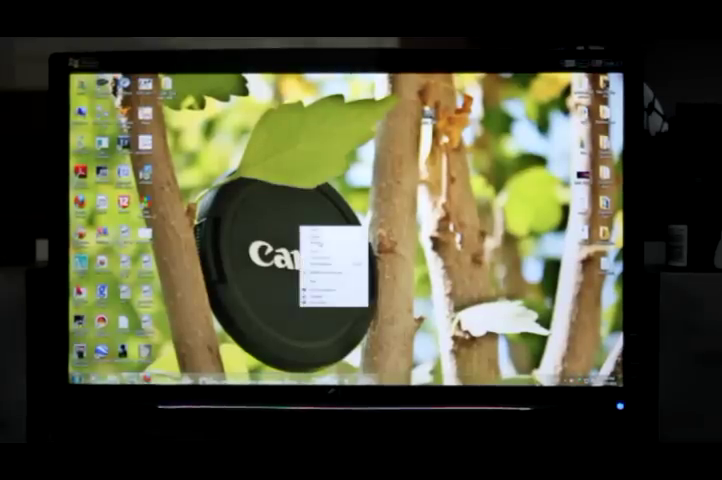
{"action": "left_click", "coordinate": [318, 262]}
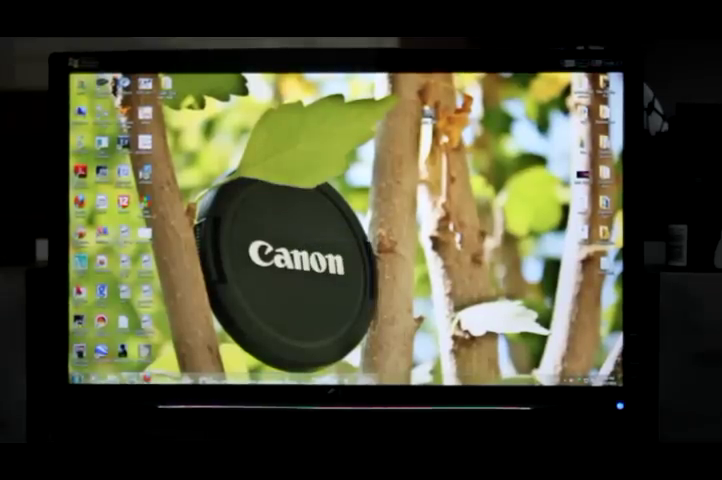
{"action": "key", "text": "super"}
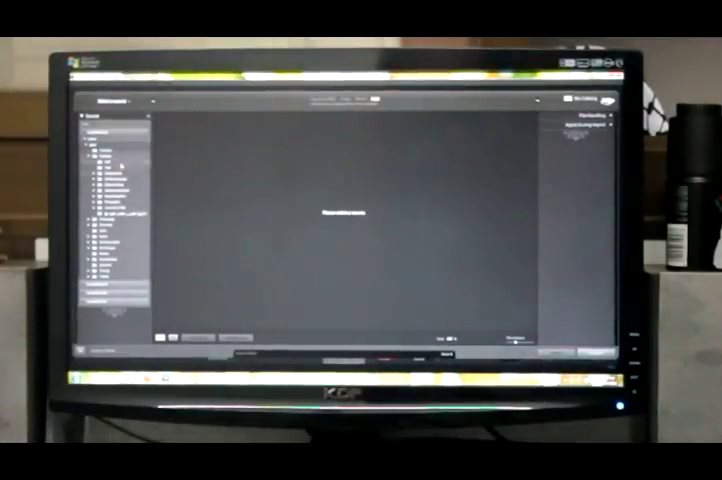
Step: Choose the source photo folder and import its photos into the catalog
{"action": "left_click", "coordinate": [103, 158]}
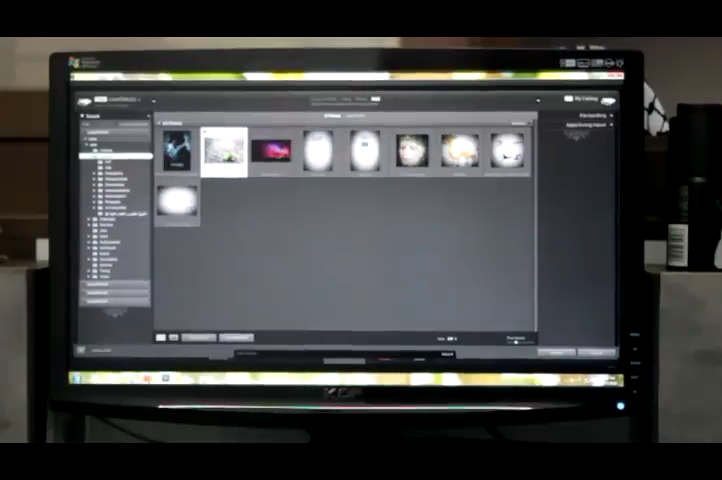
{"action": "left_click", "coordinate": [567, 358]}
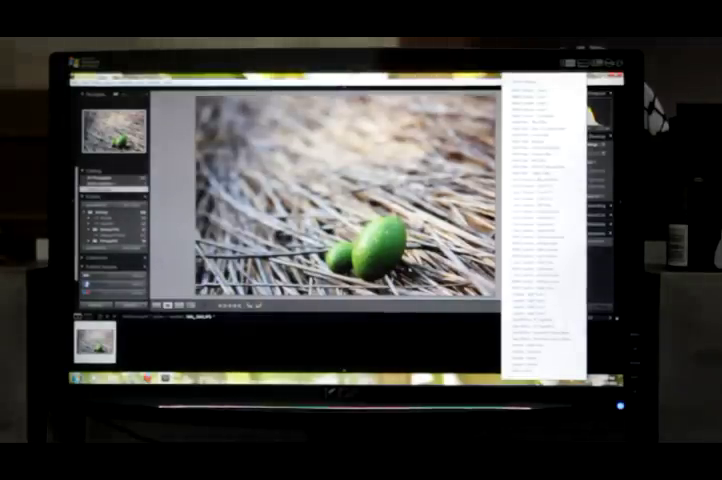
Step: Preview the BW Creative - Look 3 and Color Creative - Aged Photo presets, undoing each
{"action": "left_click", "coordinate": [540, 200]}
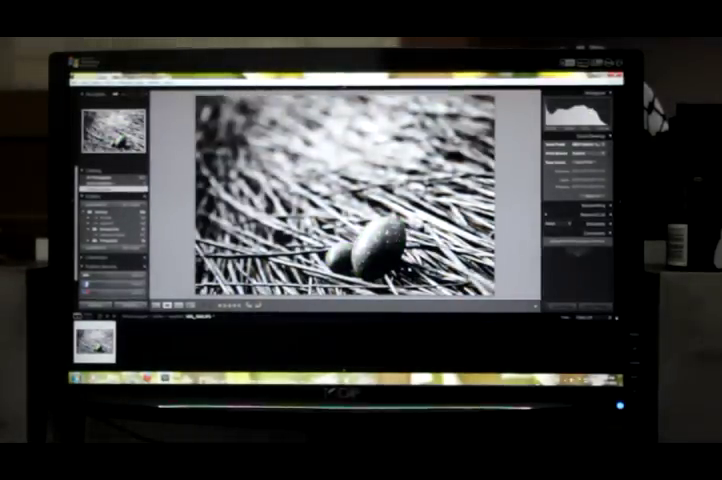
{"action": "key", "text": "ctrl+z"}
{"action": "left_click", "coordinate": [580, 150]}
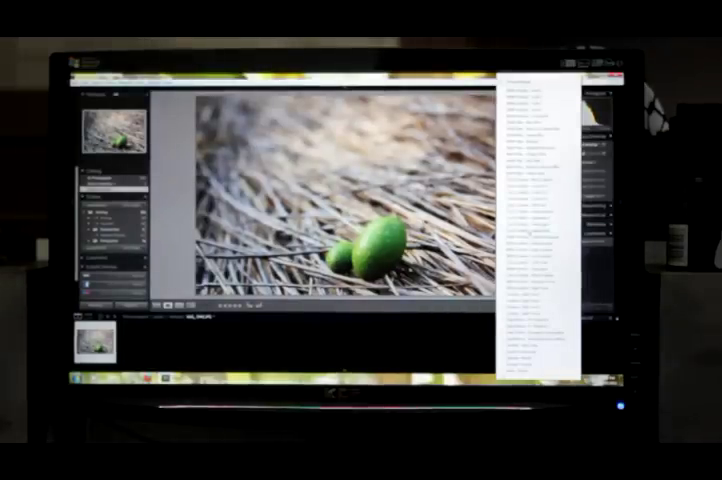
{"action": "left_click", "coordinate": [530, 250]}
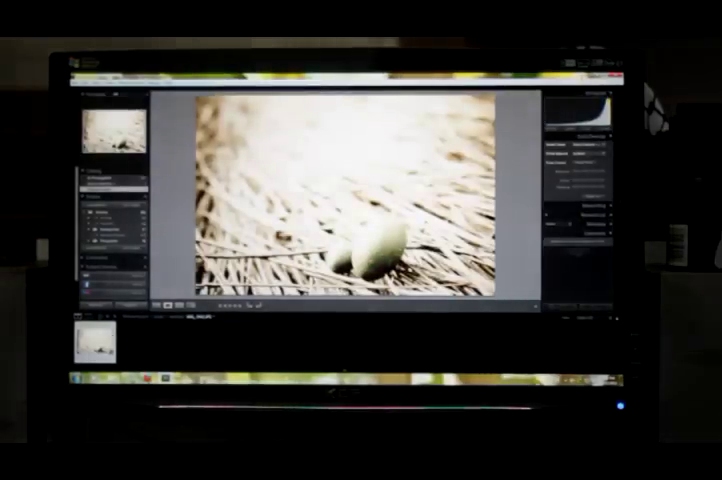
{"action": "key", "text": "ctrl+z"}
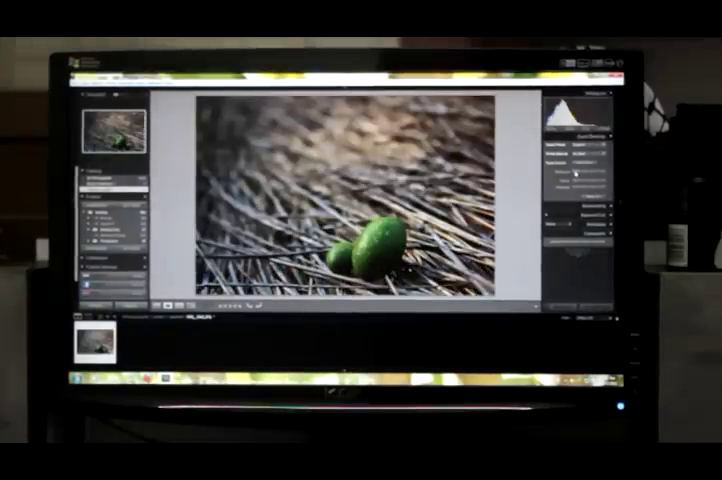
Step: Lower the exposure with the Quick Develop arrows and boost warmth and vibrance
{"action": "left_click", "coordinate": [576, 173]}
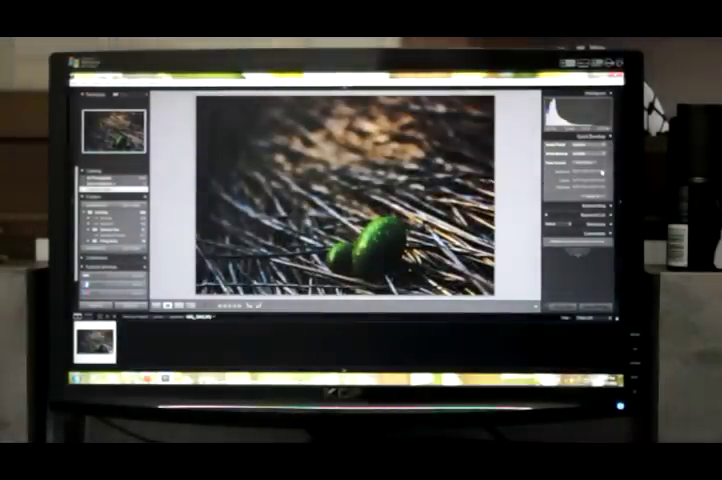
{"action": "left_click", "coordinate": [601, 172]}
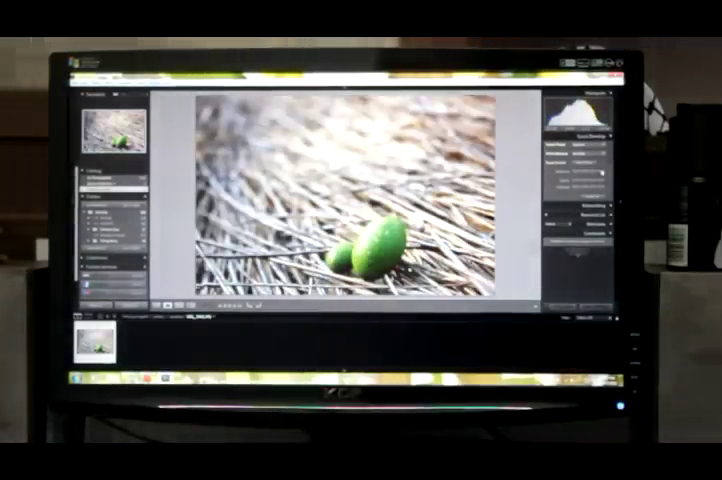
{"action": "left_click", "coordinate": [601, 190]}
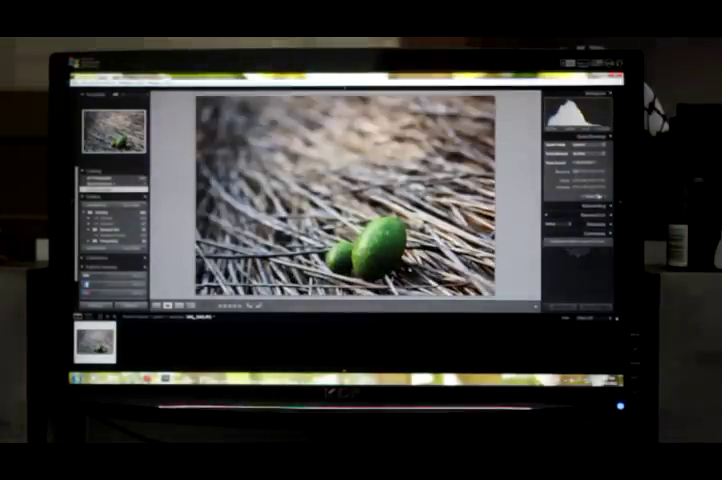
{"action": "left_click", "coordinate": [601, 190]}
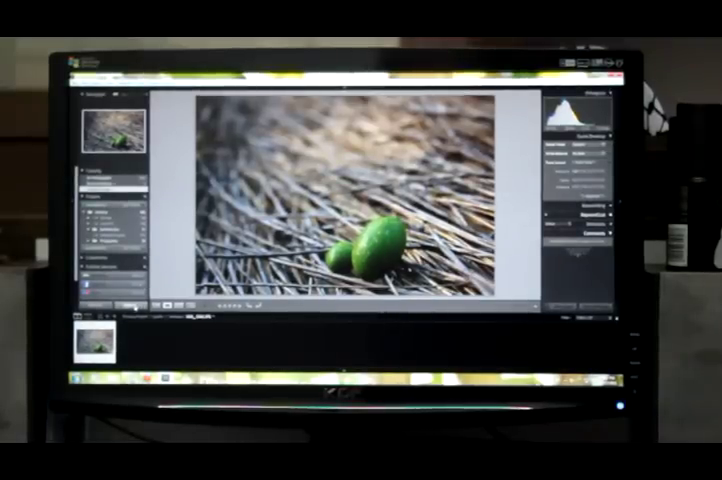
Step: Open the Export dialog for the edited seed photo with Ctrl+Shift+E
{"action": "key", "text": "ctrl+shift+e"}
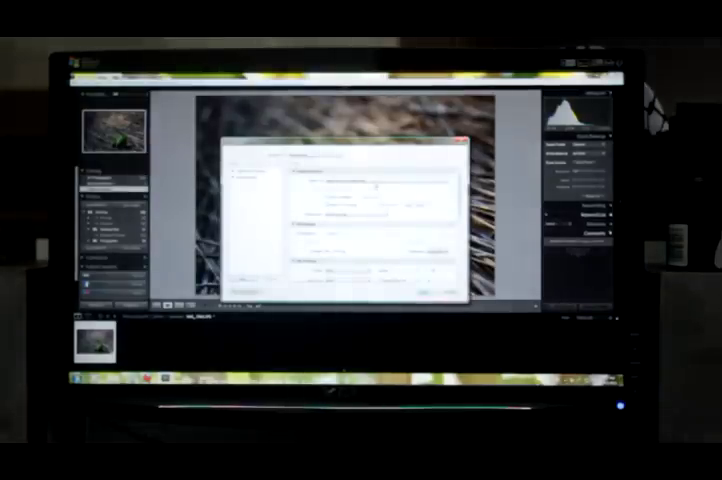